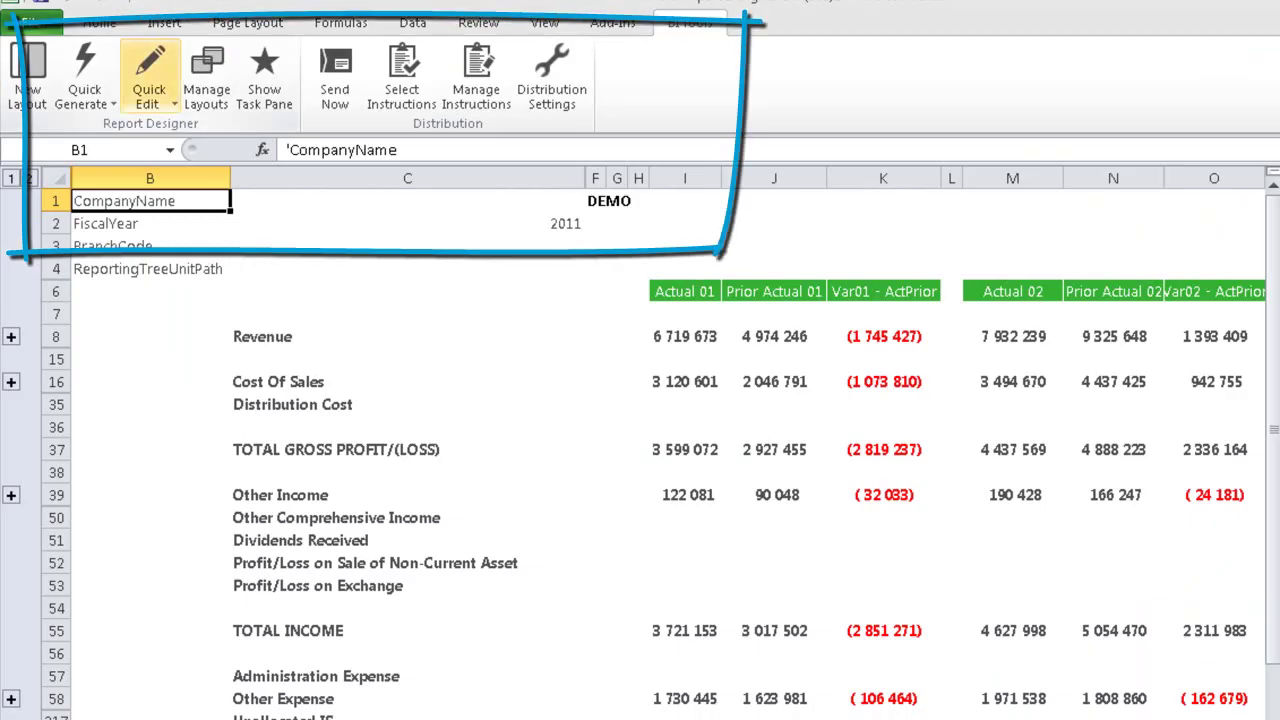
# Open the IS - Actual vs Prior layout for editing and review its text columns, columns and rows
pyautogui.click(160, 100)
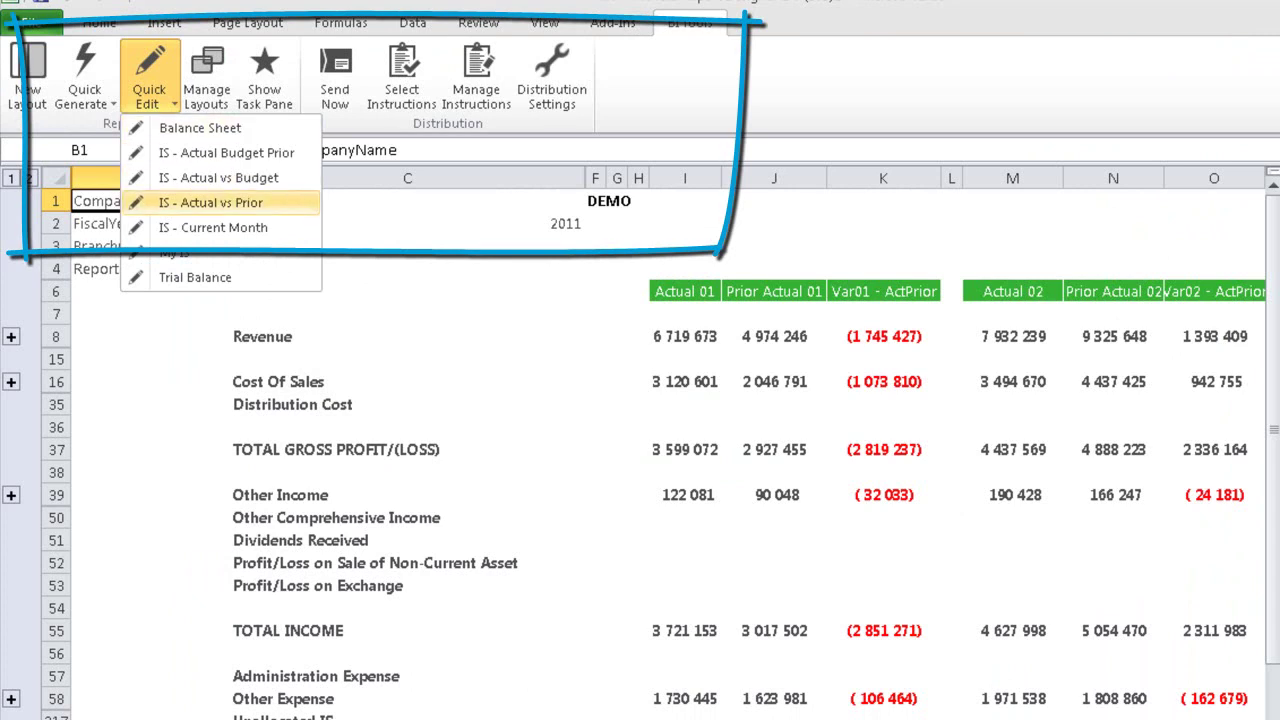
pyautogui.click(210, 202)
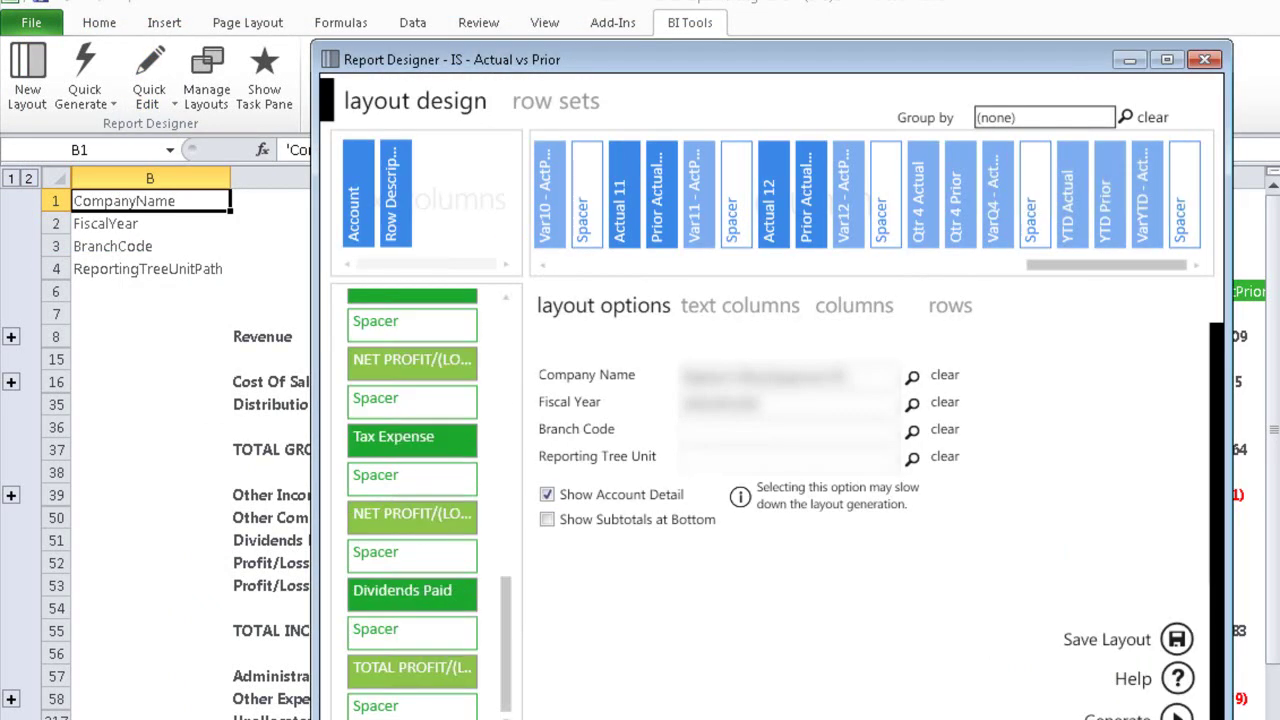
pyautogui.click(740, 306)
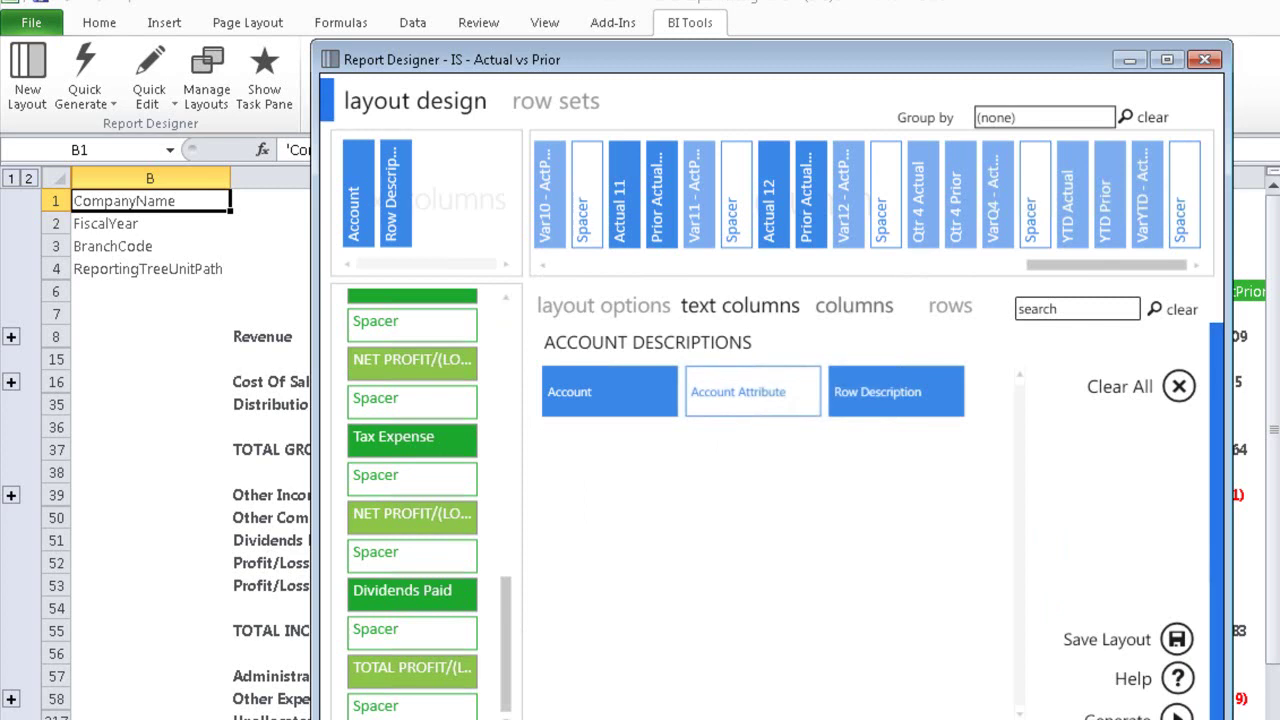
pyautogui.click(854, 306)
pyautogui.click(950, 306)
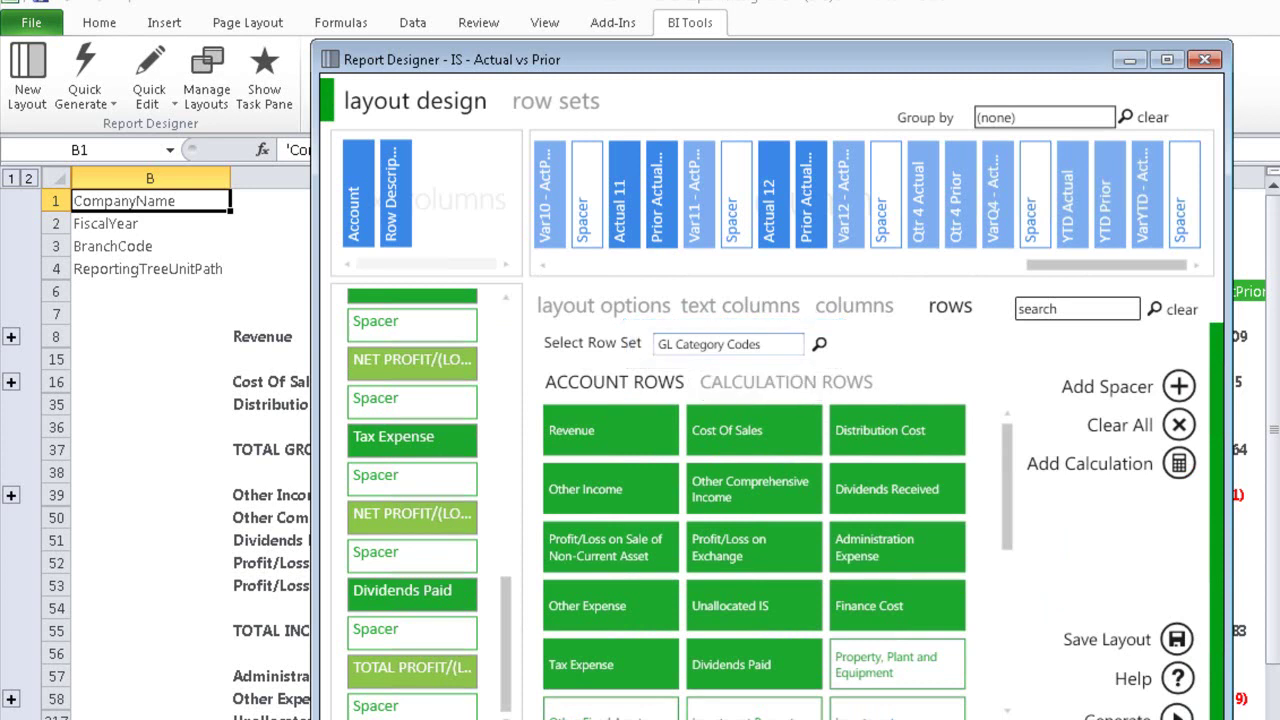
# Open the GL Category Codes row set for editing and check the type options for the Revenue row
pyautogui.click(556, 101)
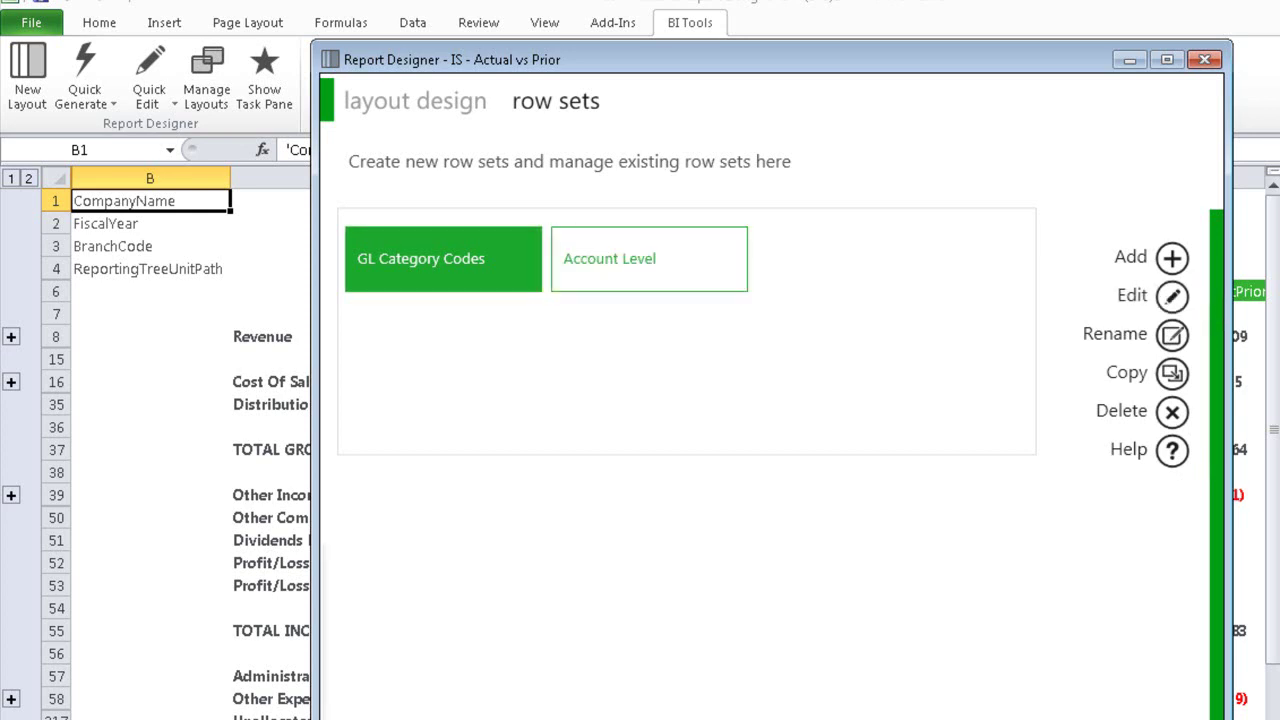
pyautogui.click(1172, 295)
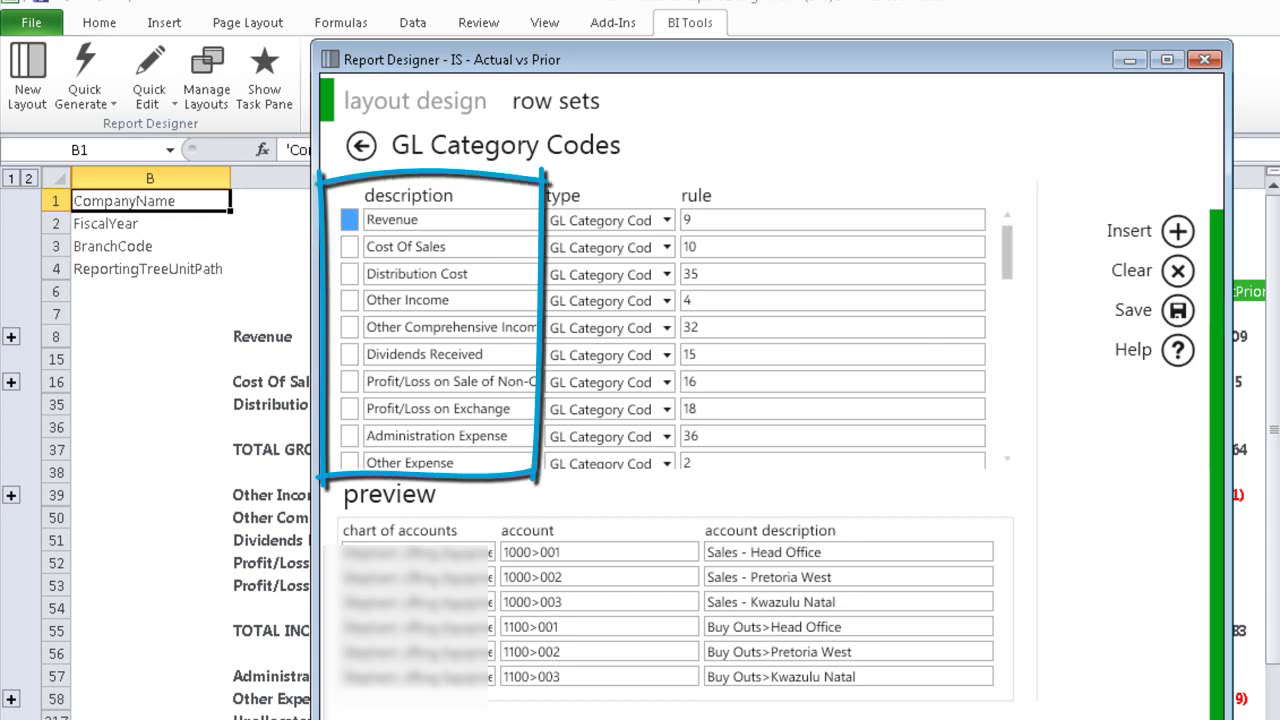
pyautogui.click(667, 220)
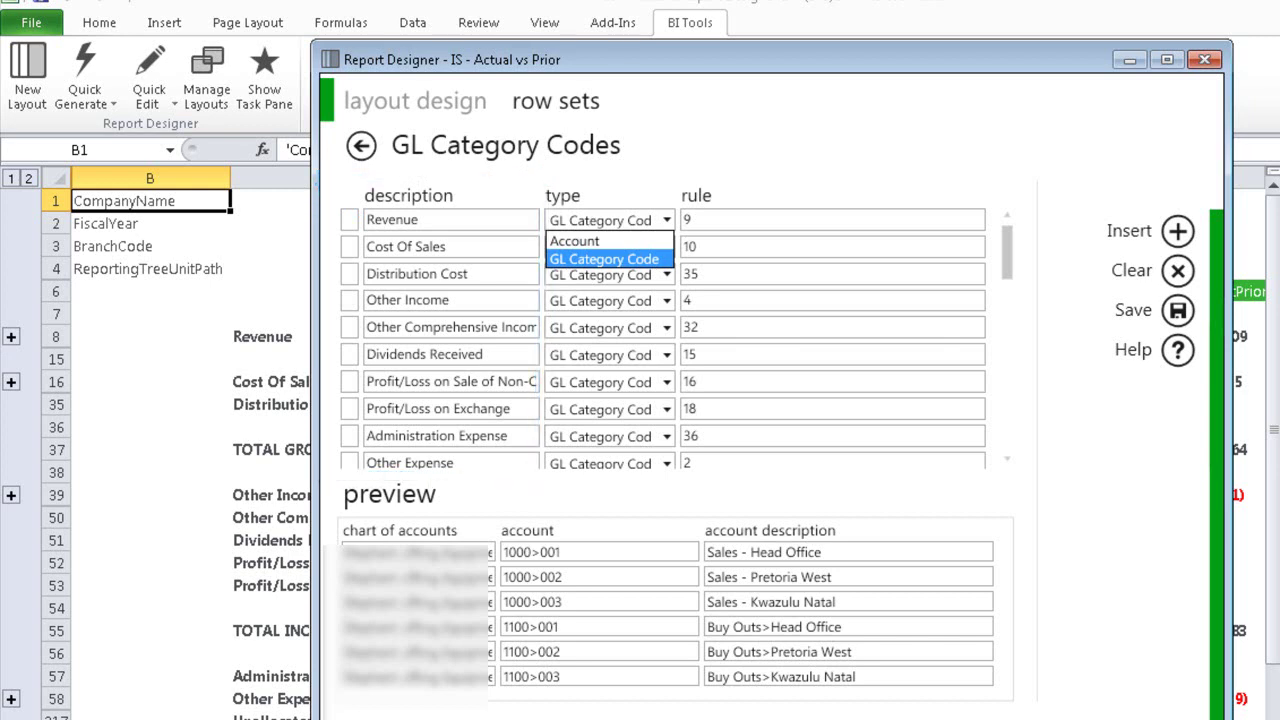
pyautogui.press('Escape')
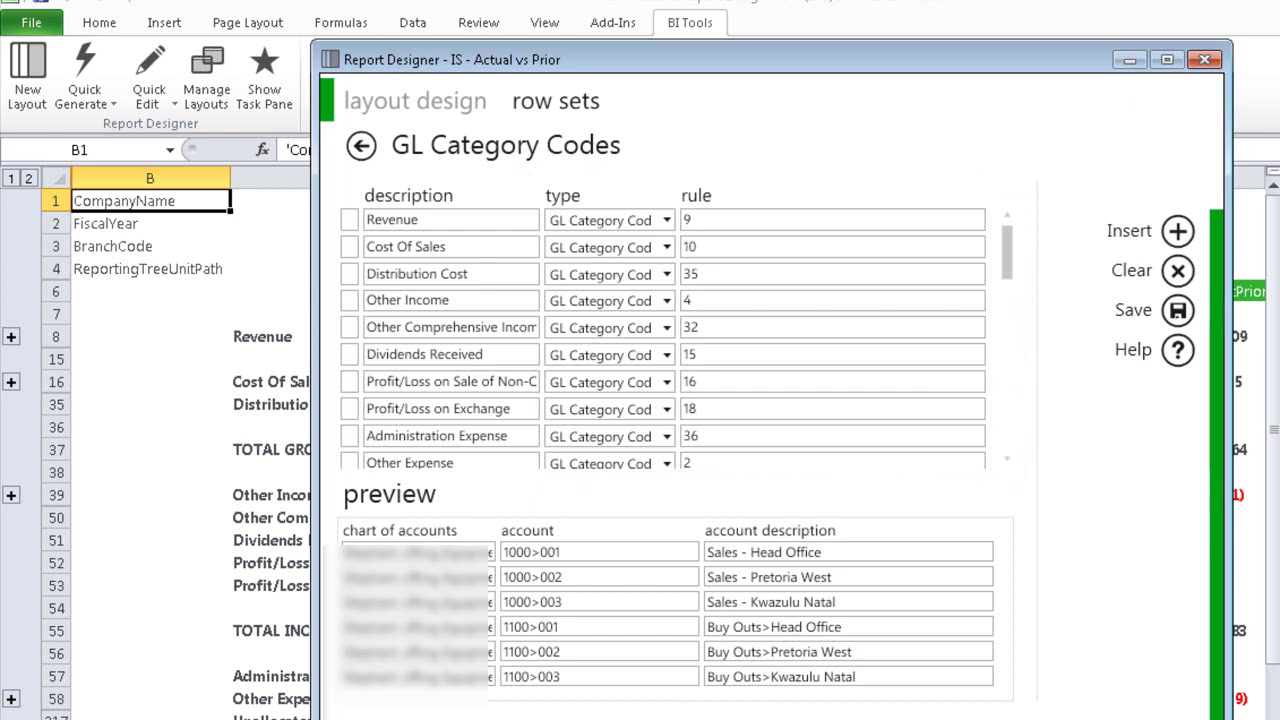
# Preview the accounts covered by the Revenue and Cost Of Sales rules, and save the GL Category Codes row set
pyautogui.click(832, 220)
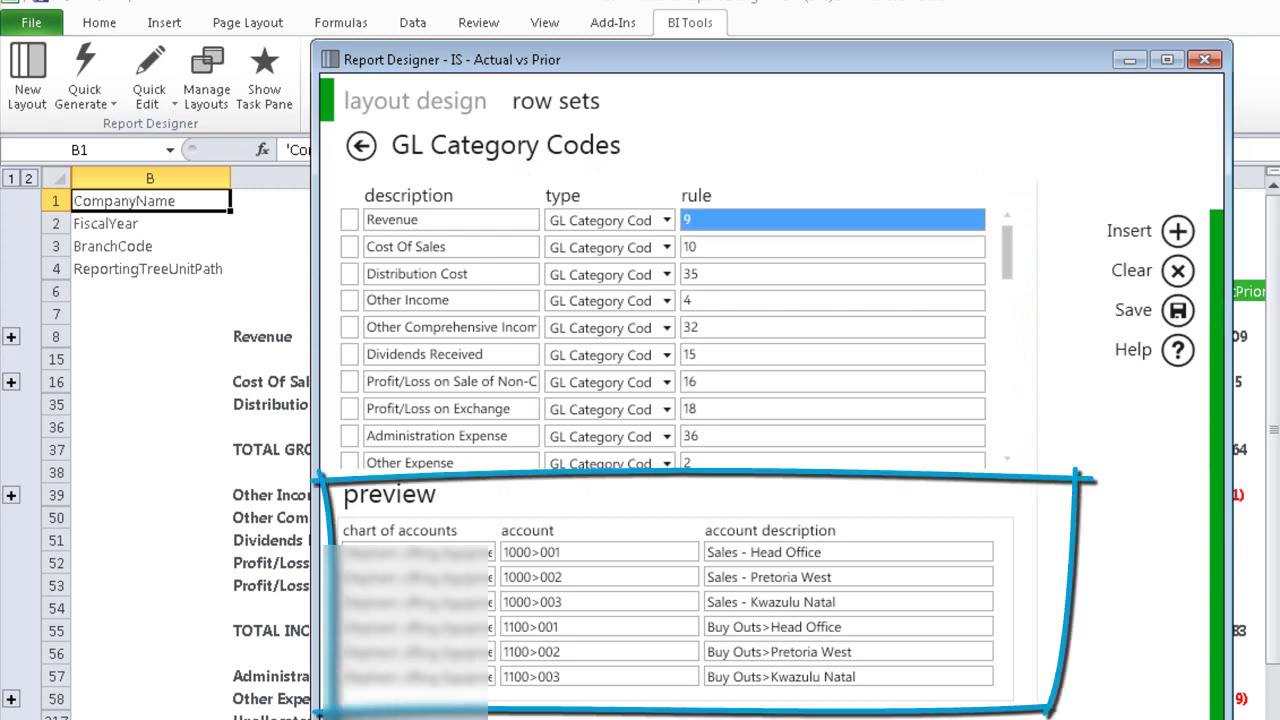
pyautogui.click(832, 220)
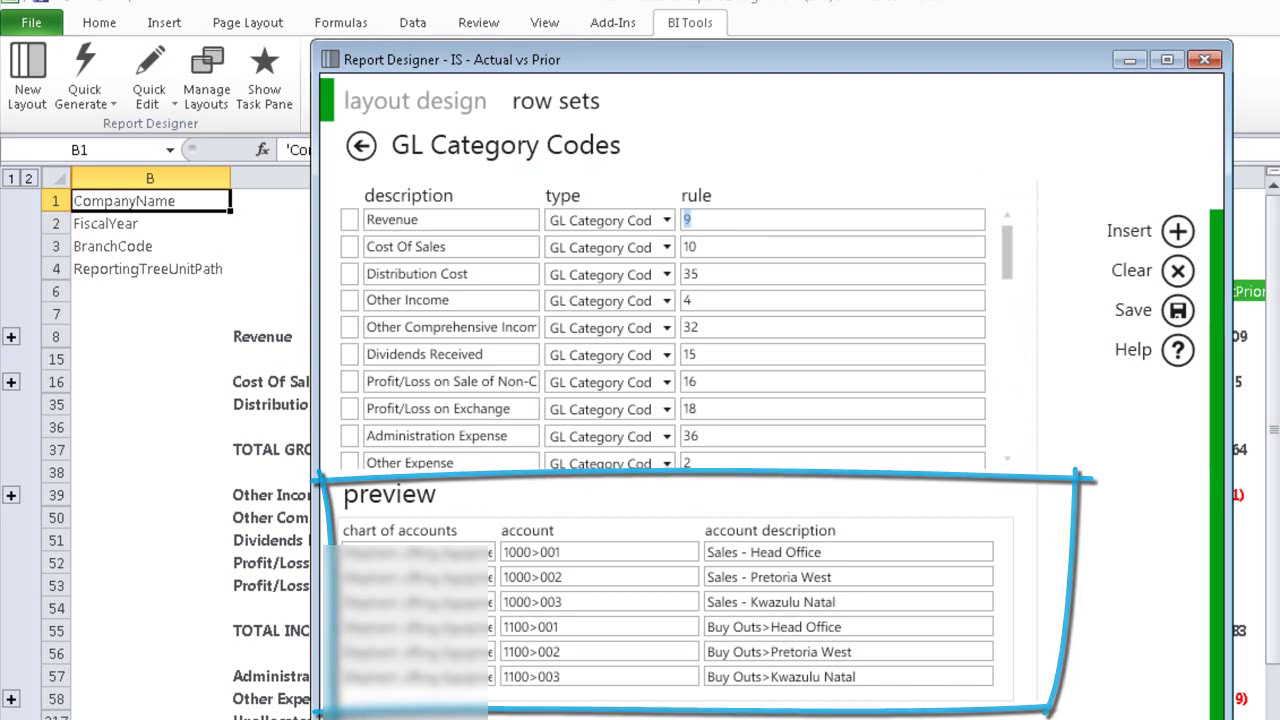
pyautogui.click(832, 247)
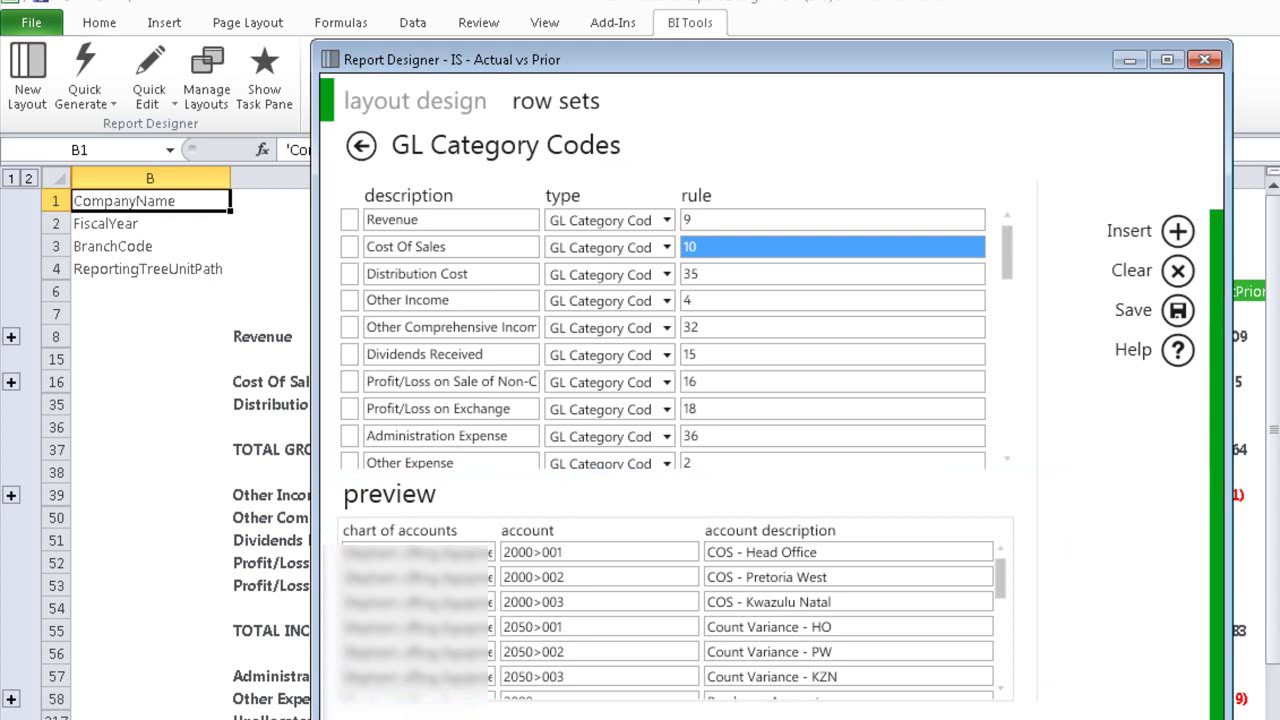
pyautogui.click(1178, 310)
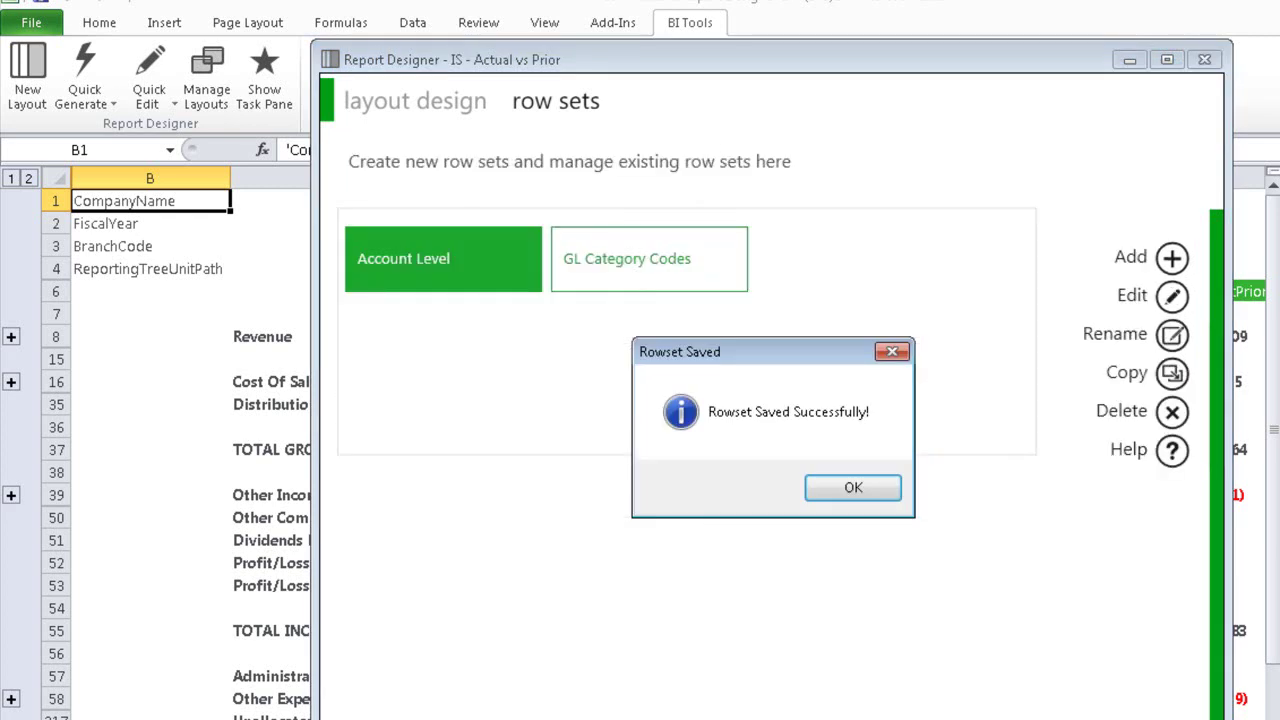
pyautogui.press('Return')
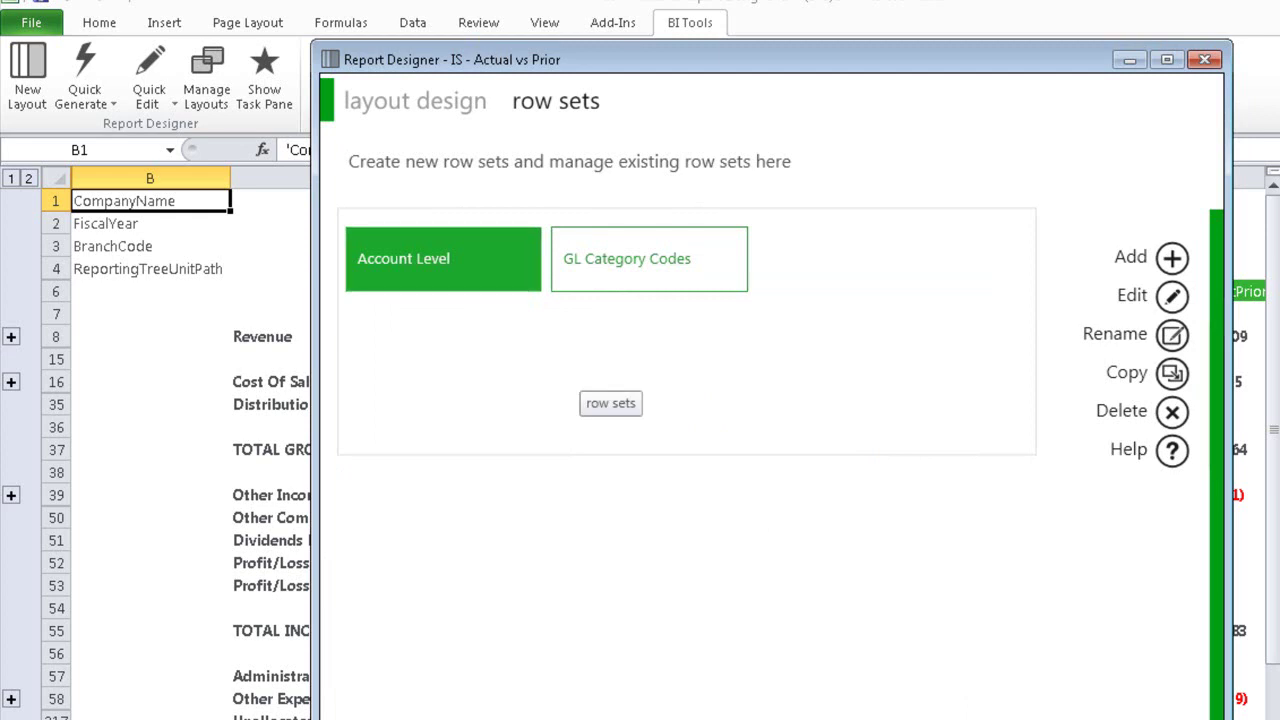
# Open the Account Level row set for editing and check the type options for the Sales row
pyautogui.click(1172, 295)
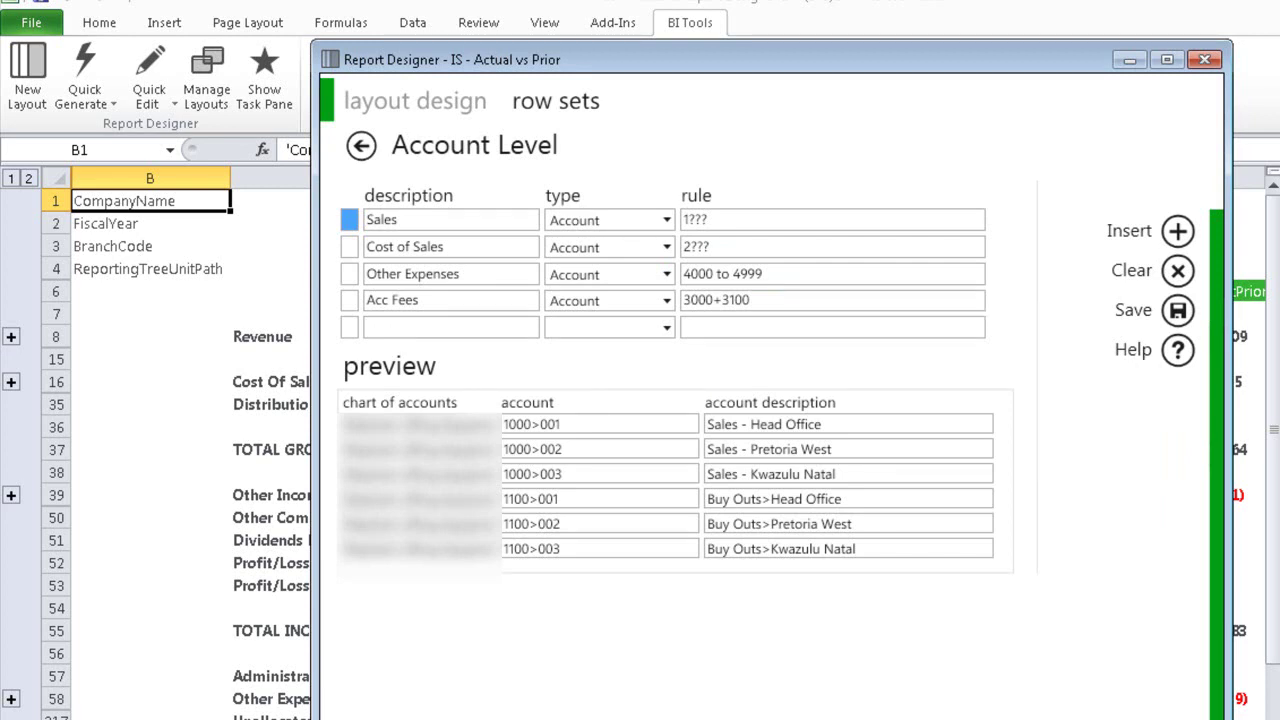
pyautogui.click(667, 220)
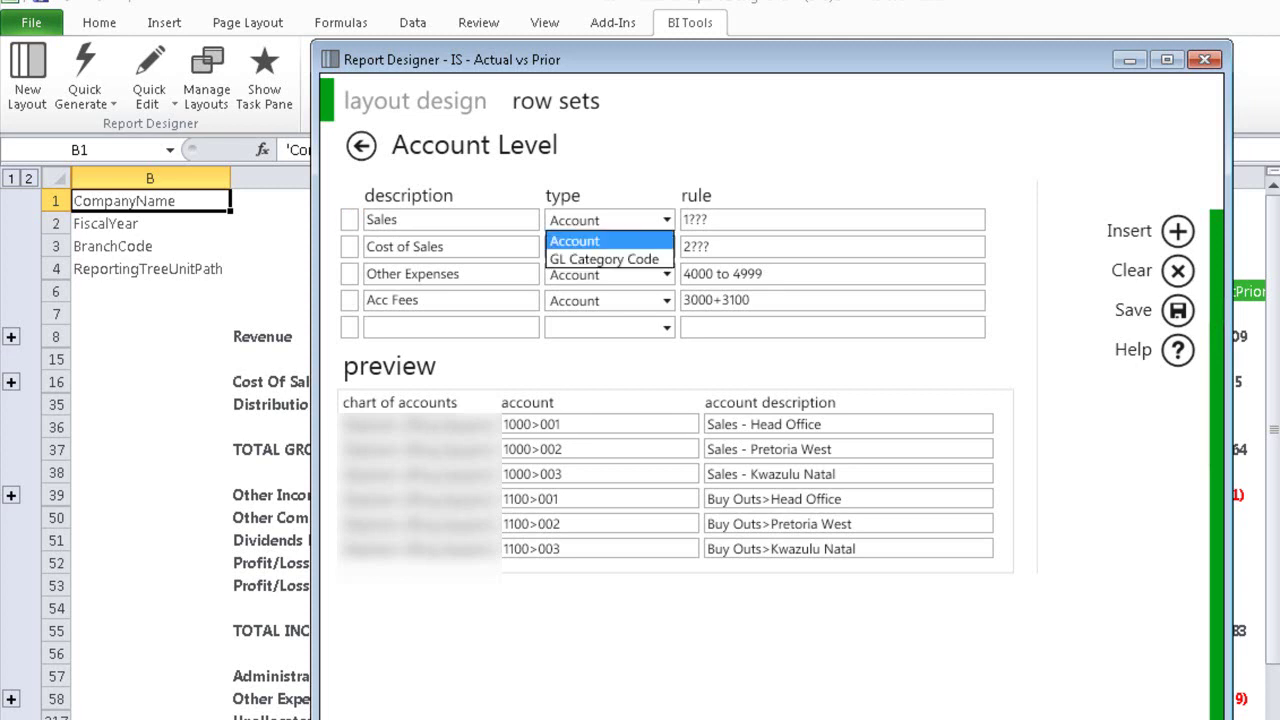
pyautogui.press('Escape')
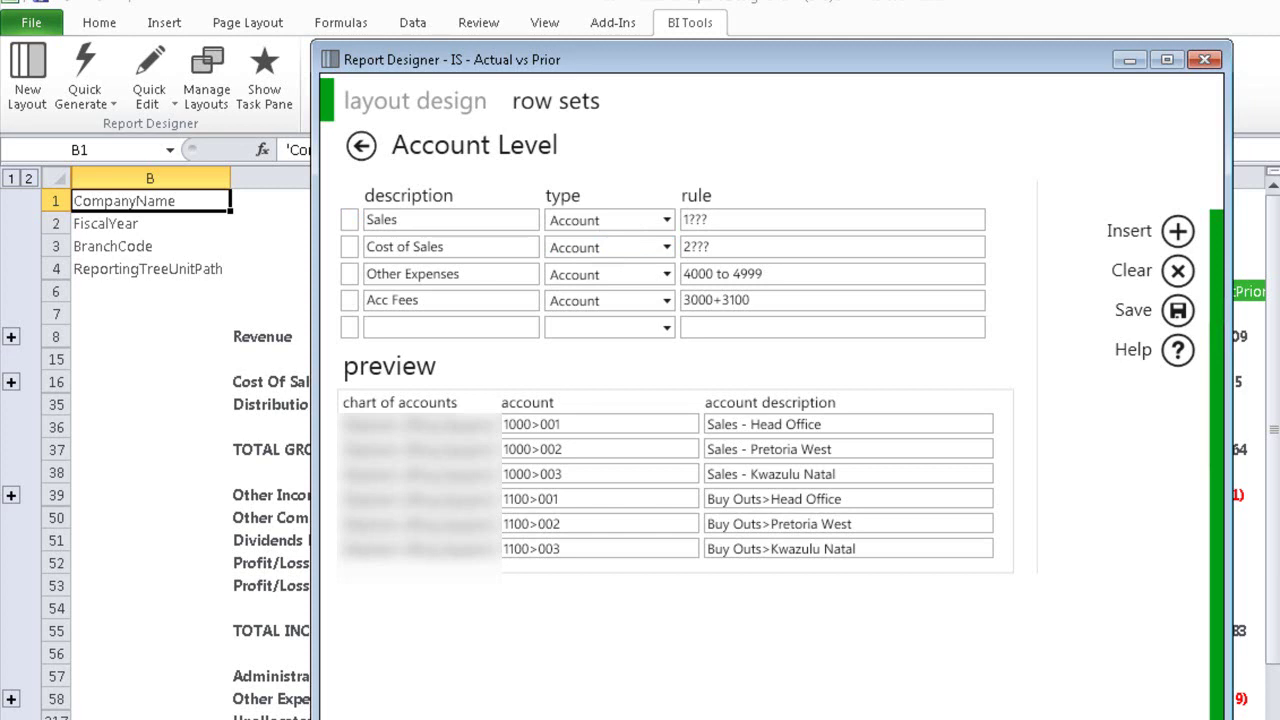
# Preview the accounts for the Sales, Cost of Sales, Other Expenses and Acc Fees rules, and save the Account Level row set
pyautogui.click(832, 220)
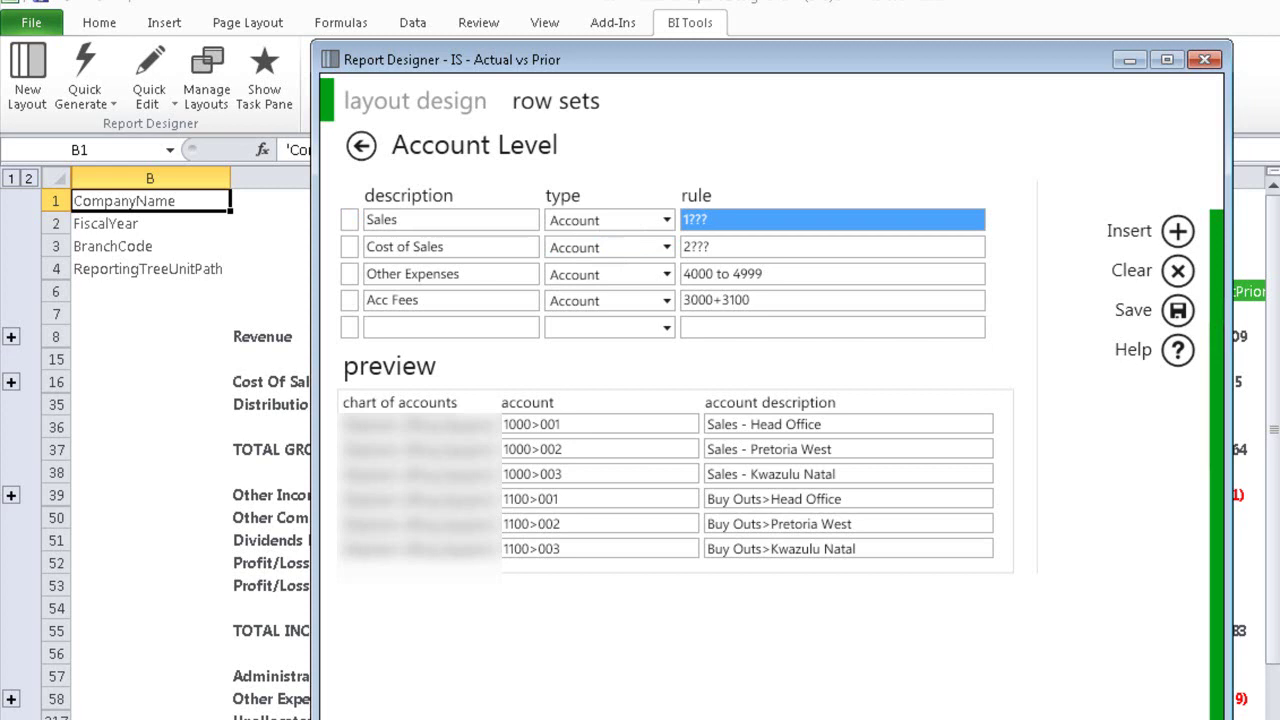
pyautogui.click(832, 246)
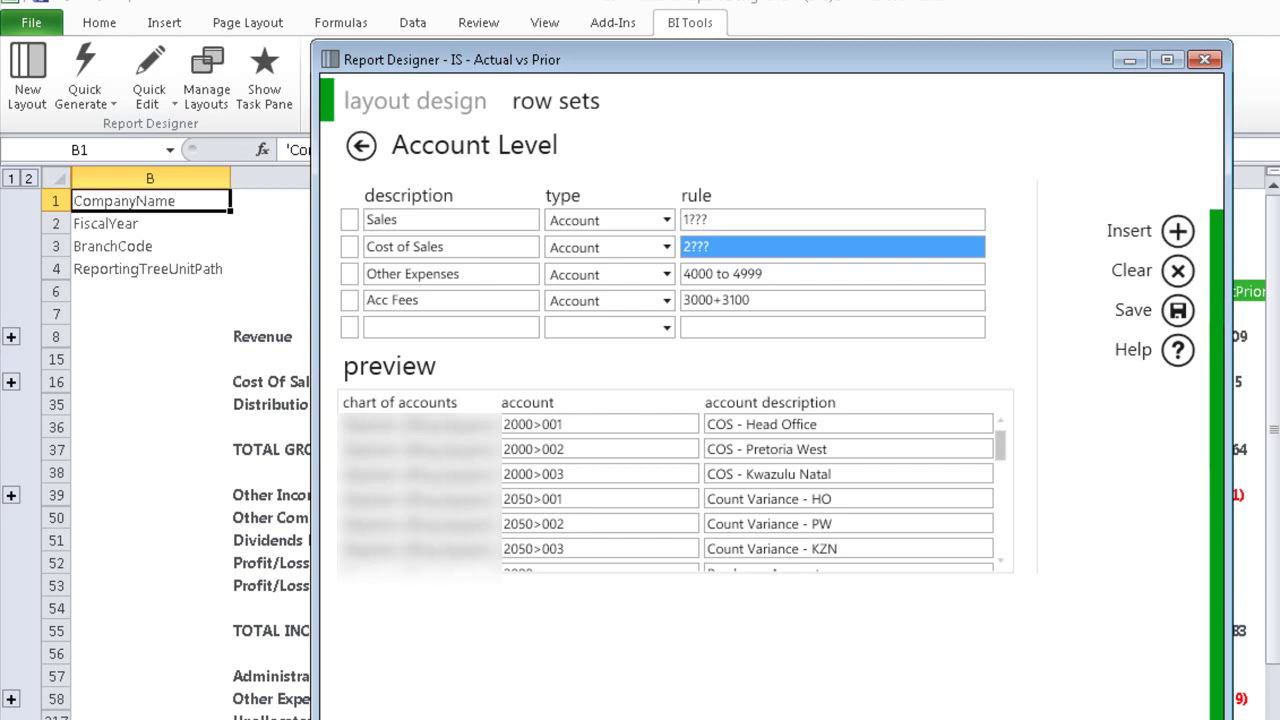
pyautogui.click(832, 274)
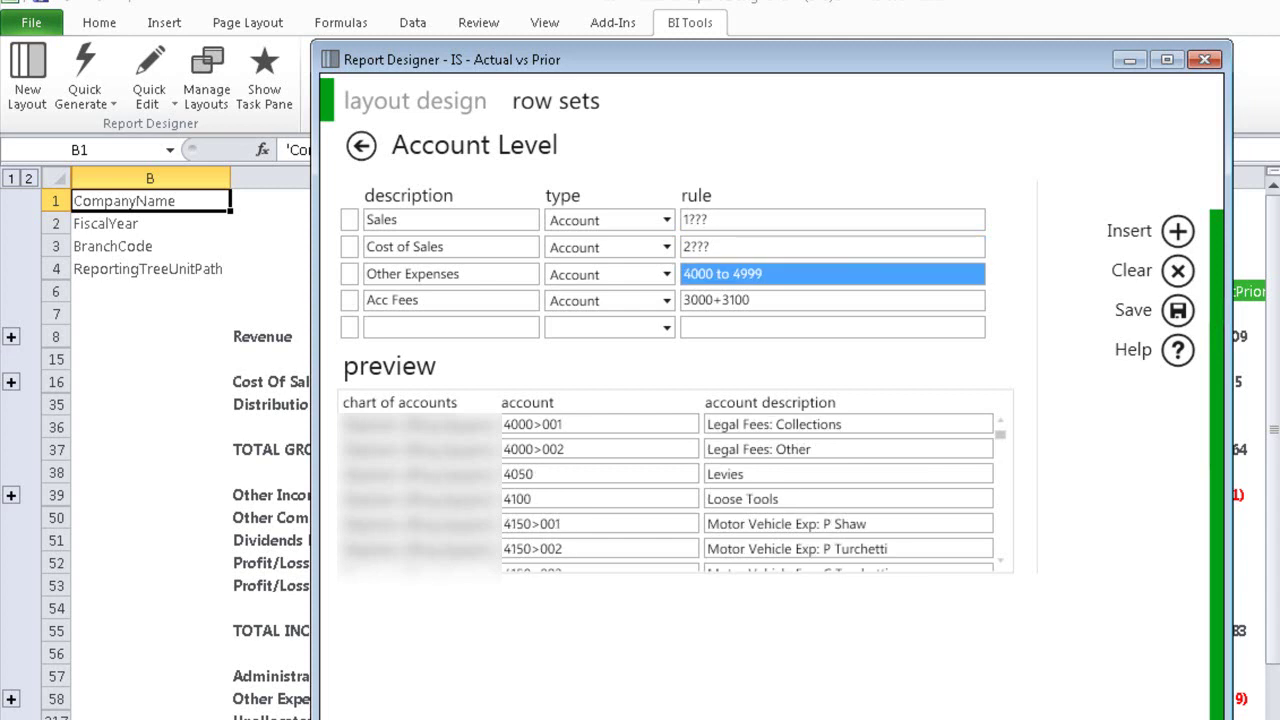
pyautogui.click(832, 300)
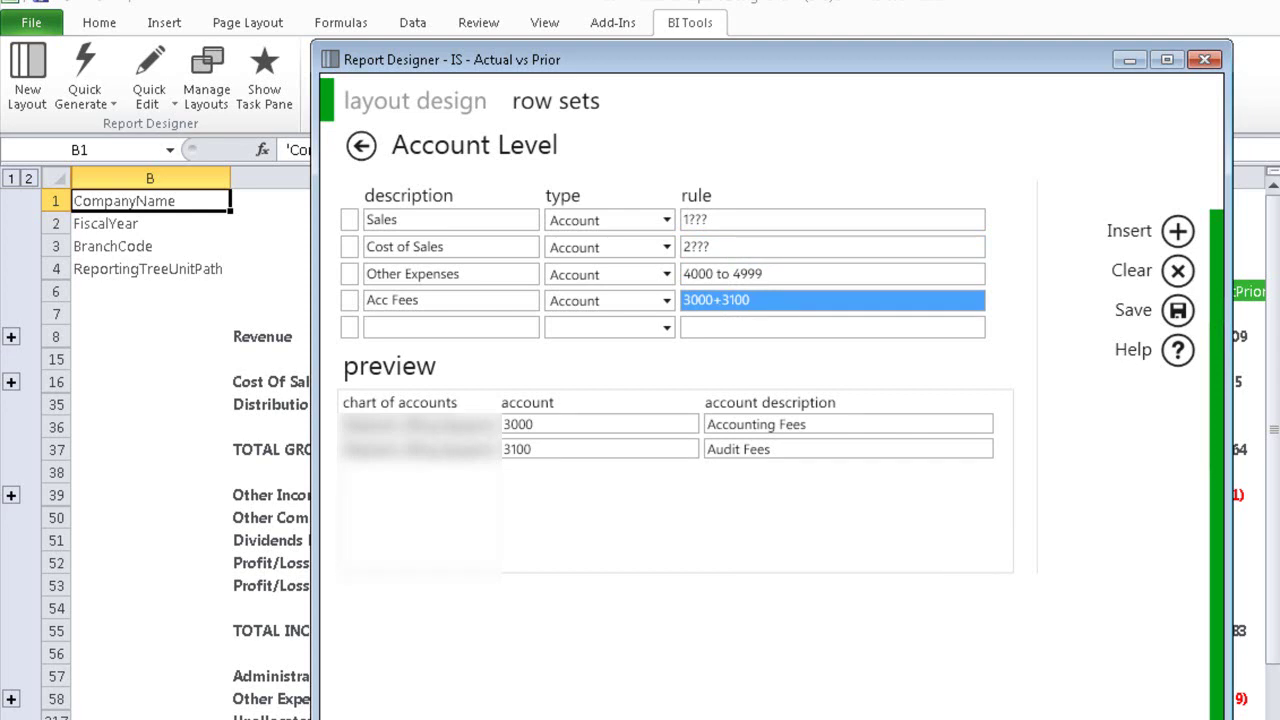
pyautogui.click(1178, 311)
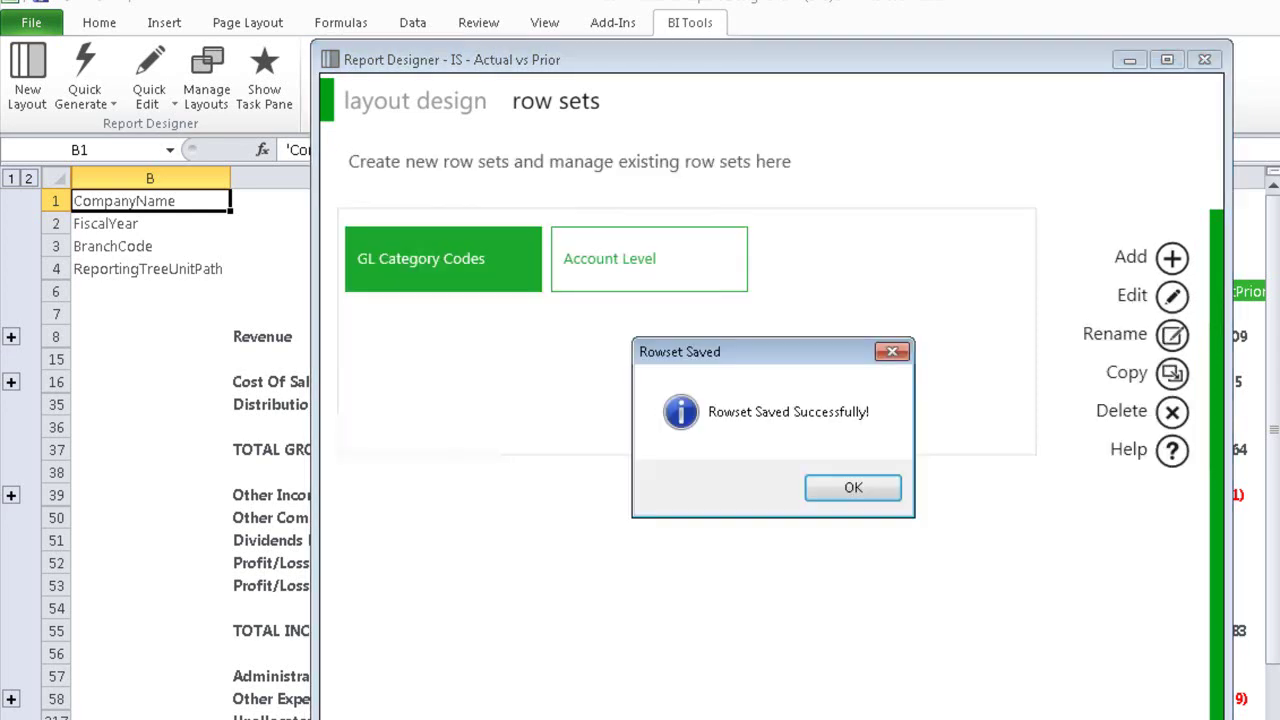
pyautogui.click(853, 487)
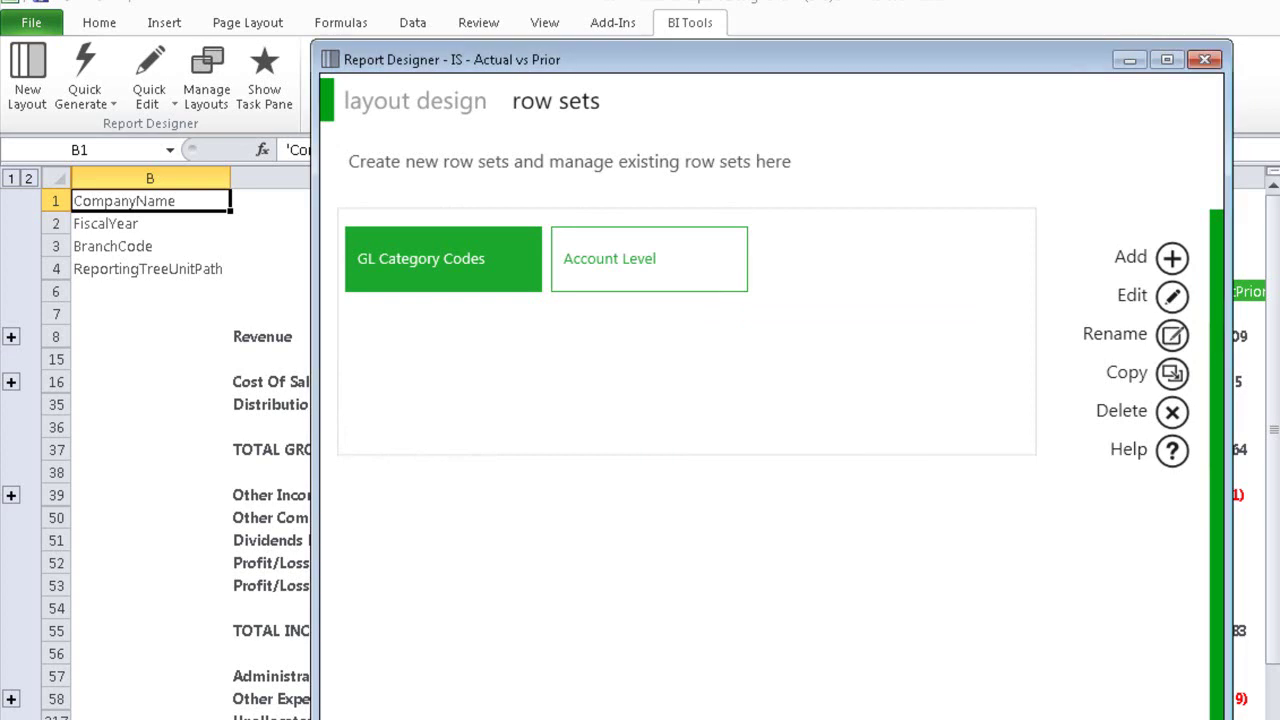
# Return to the layout's rows, cancel selecting a new row set, and generate the report
pyautogui.click(415, 101)
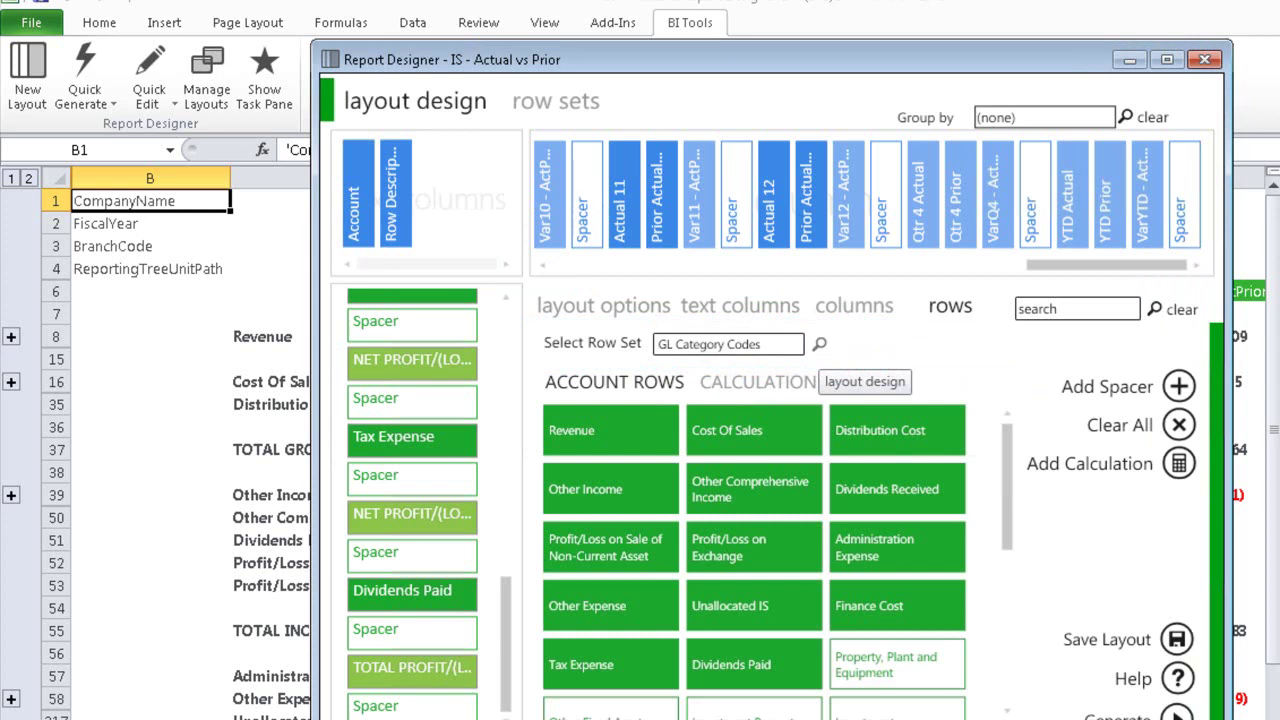
pyautogui.click(819, 345)
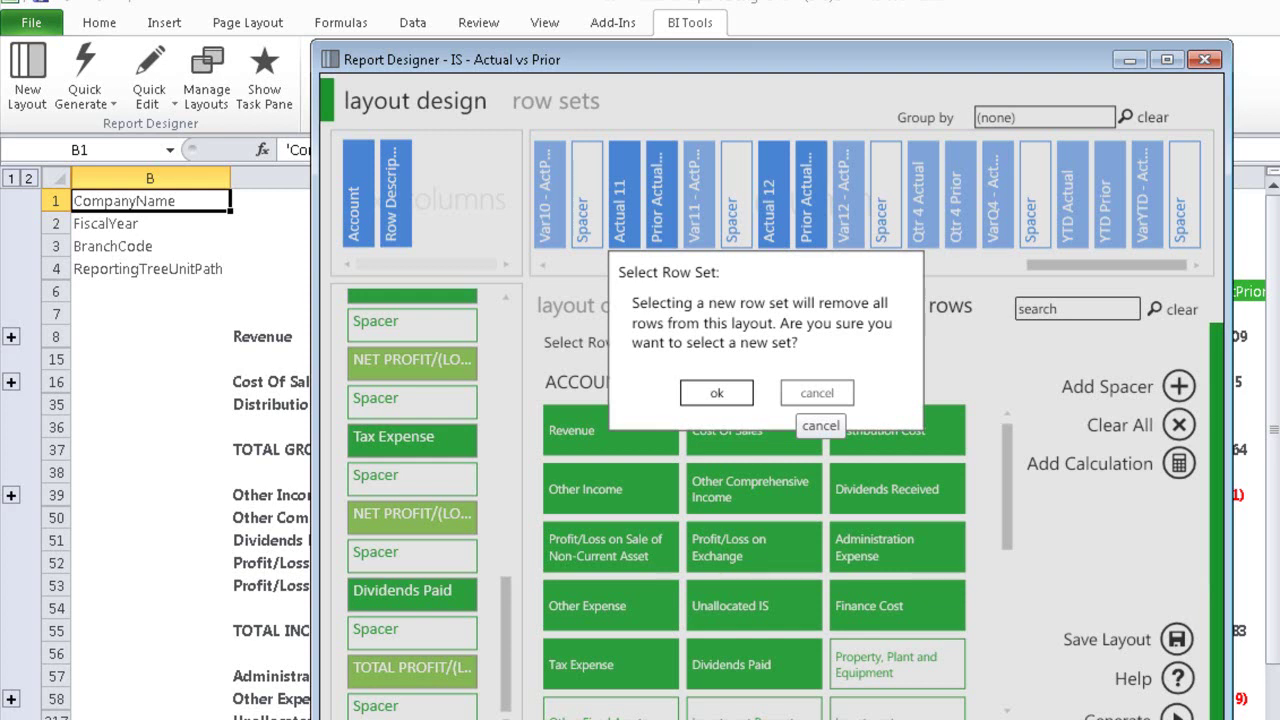
pyautogui.click(817, 392)
pyautogui.click(1177, 718)
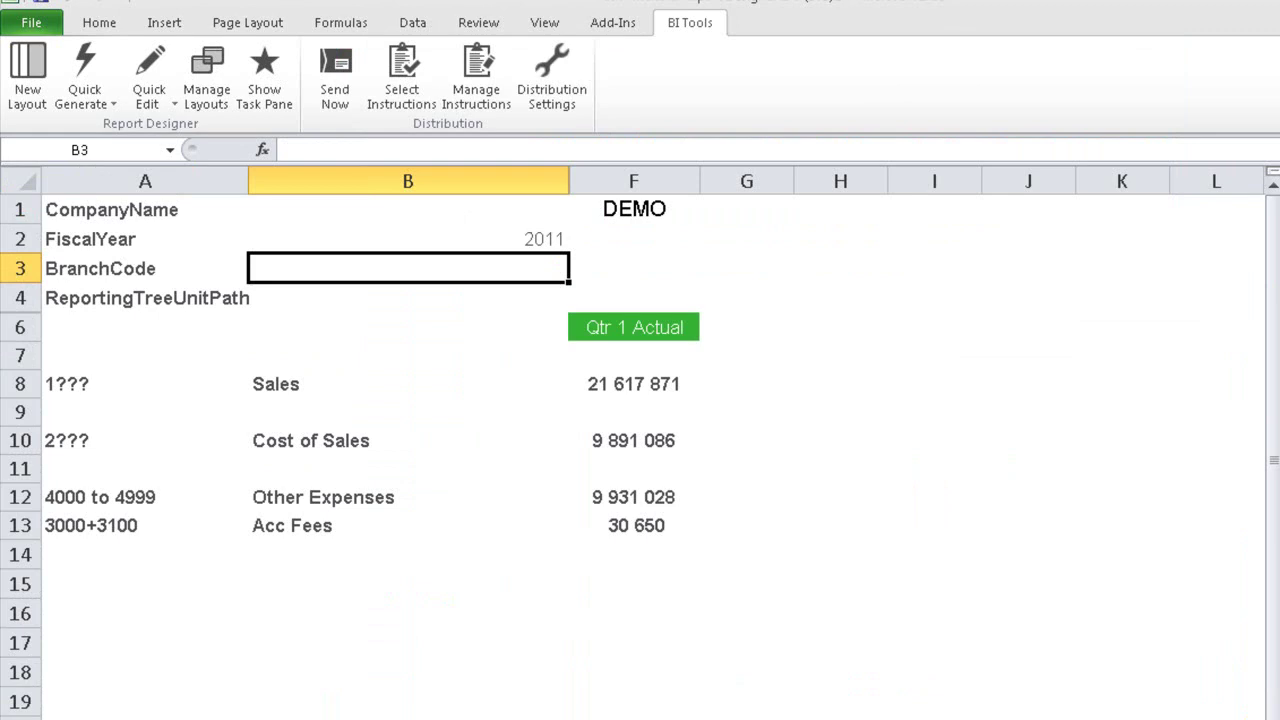
# Examine the account rules beside Sales, Cost of Sales, Other Expenses and Acc Fees in the generated report
pyautogui.click(145, 384)
pyautogui.click(145, 441)
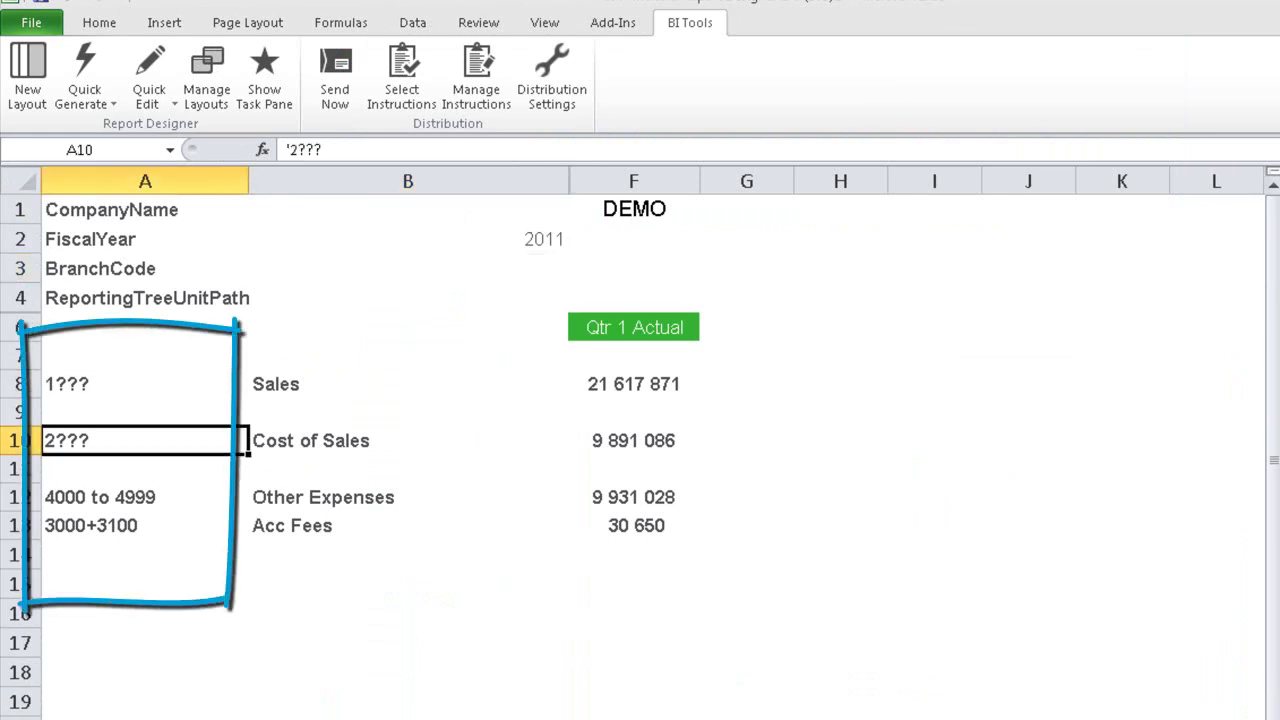
pyautogui.click(145, 497)
pyautogui.click(145, 526)
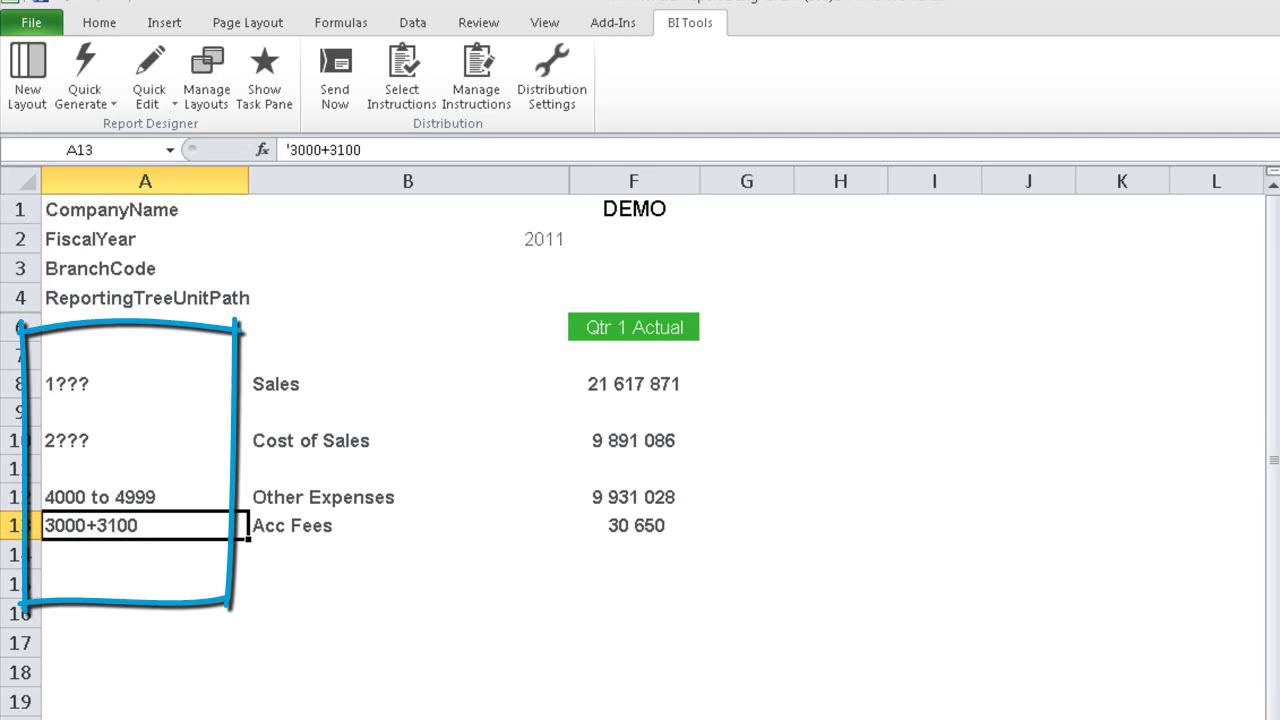
# Switch to the Income Statement sheet and examine its Revenue, Cost of Sales, Distribution Cost and Profit/Loss on Sale of Non-Current Asset rows
pyautogui.hotkey('ctrl', 'pagedown')
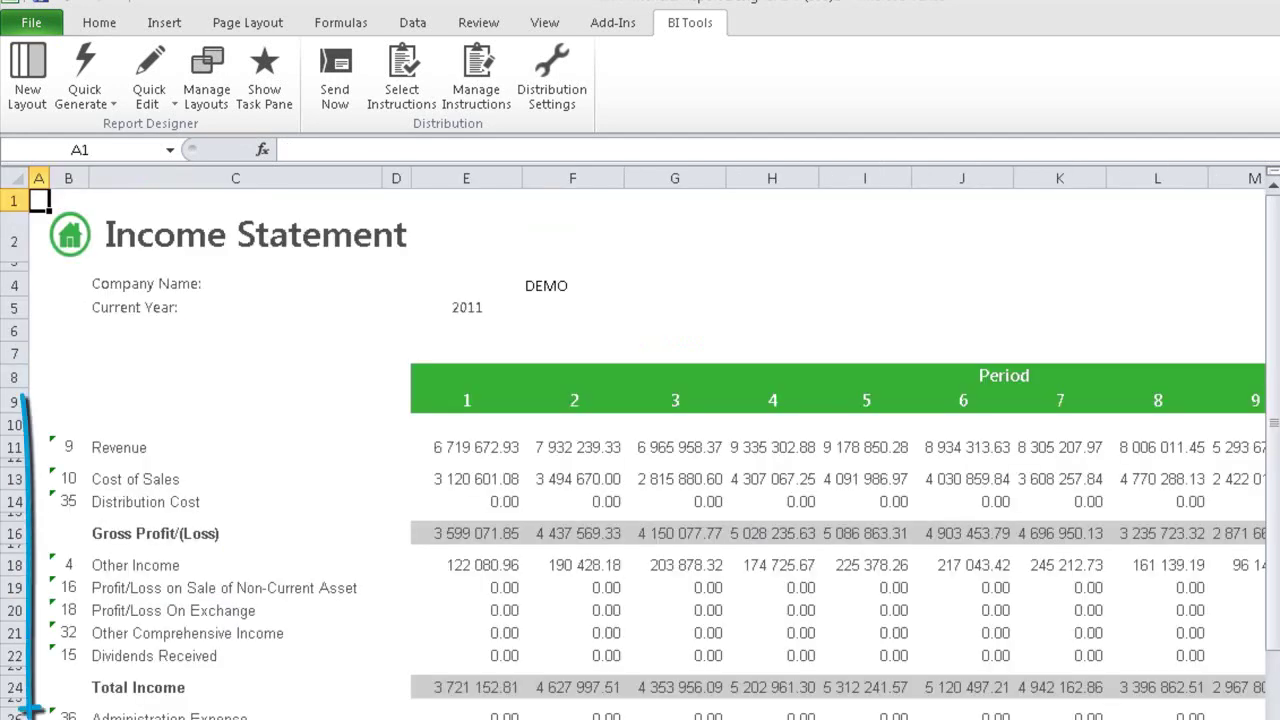
pyautogui.click(235, 447)
pyautogui.click(235, 479)
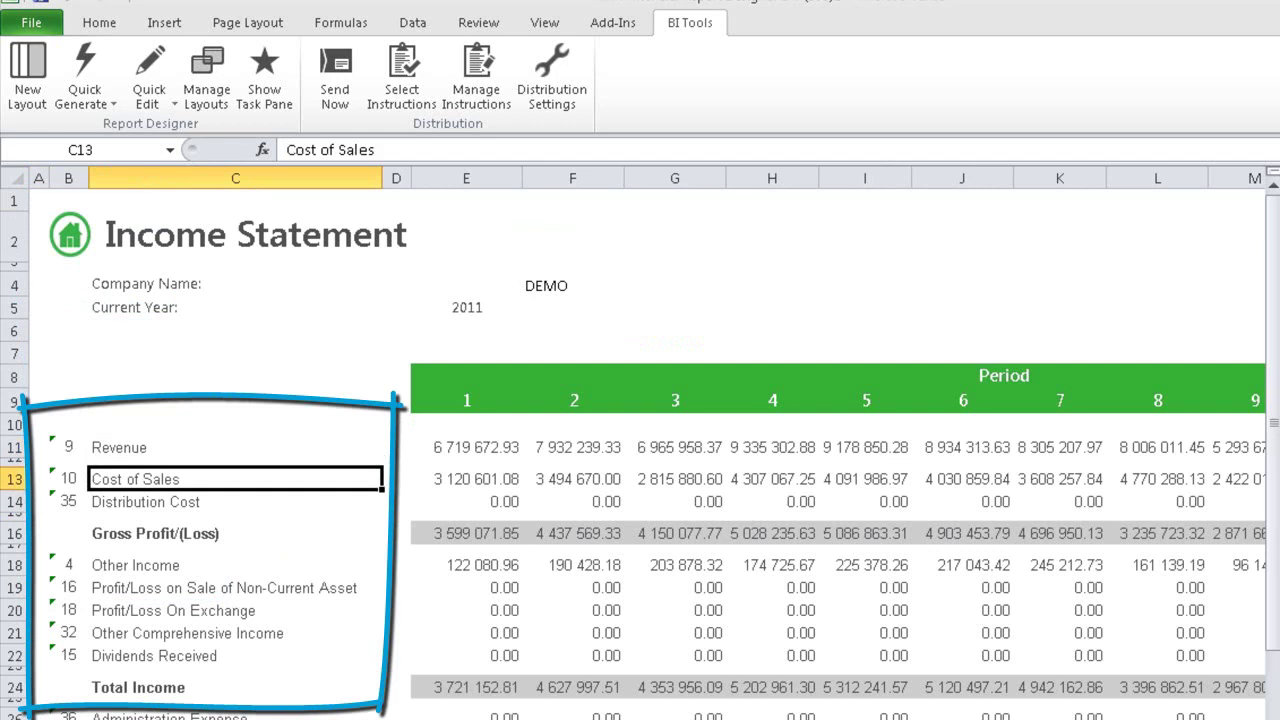
pyautogui.click(235, 588)
pyautogui.click(235, 447)
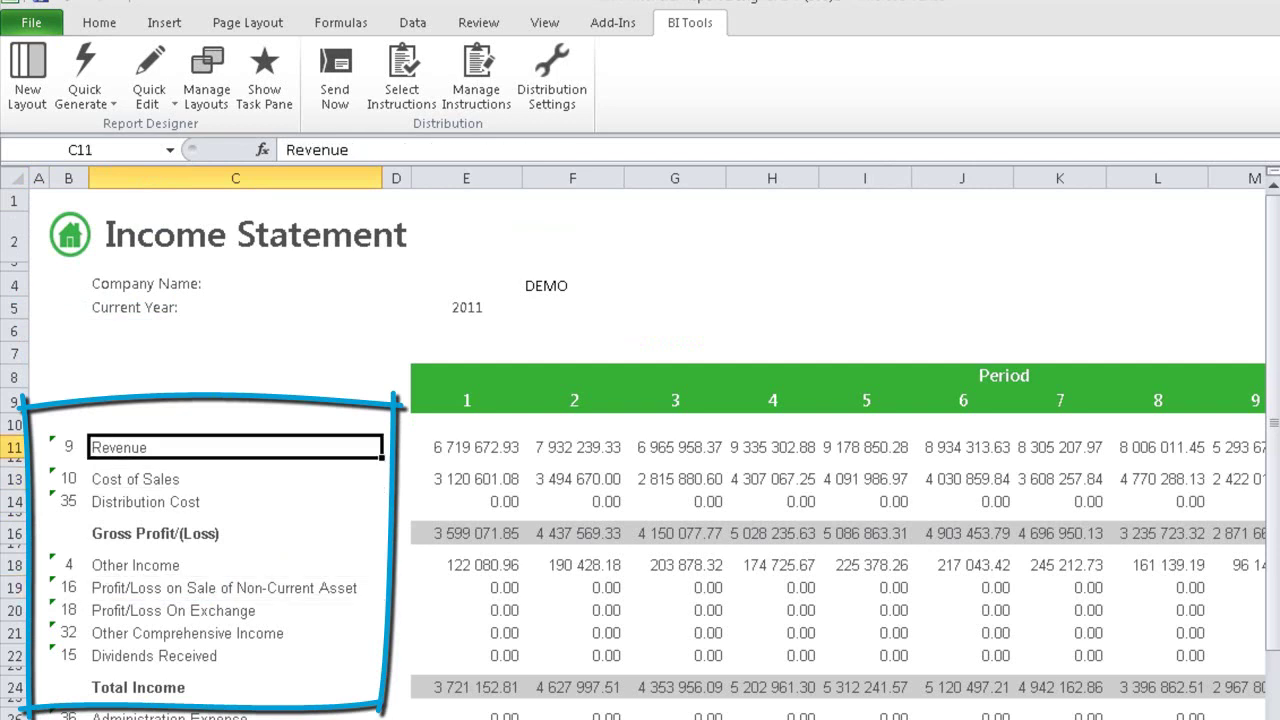
pyautogui.click(235, 479)
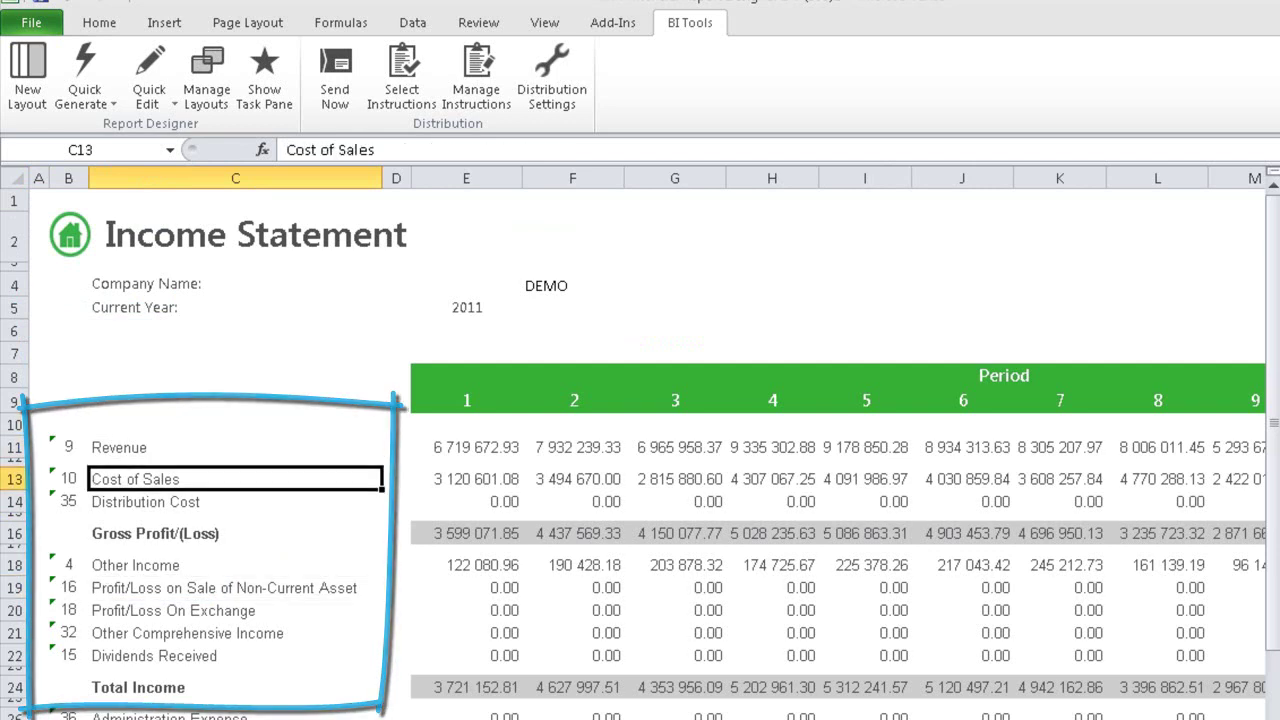
pyautogui.click(235, 502)
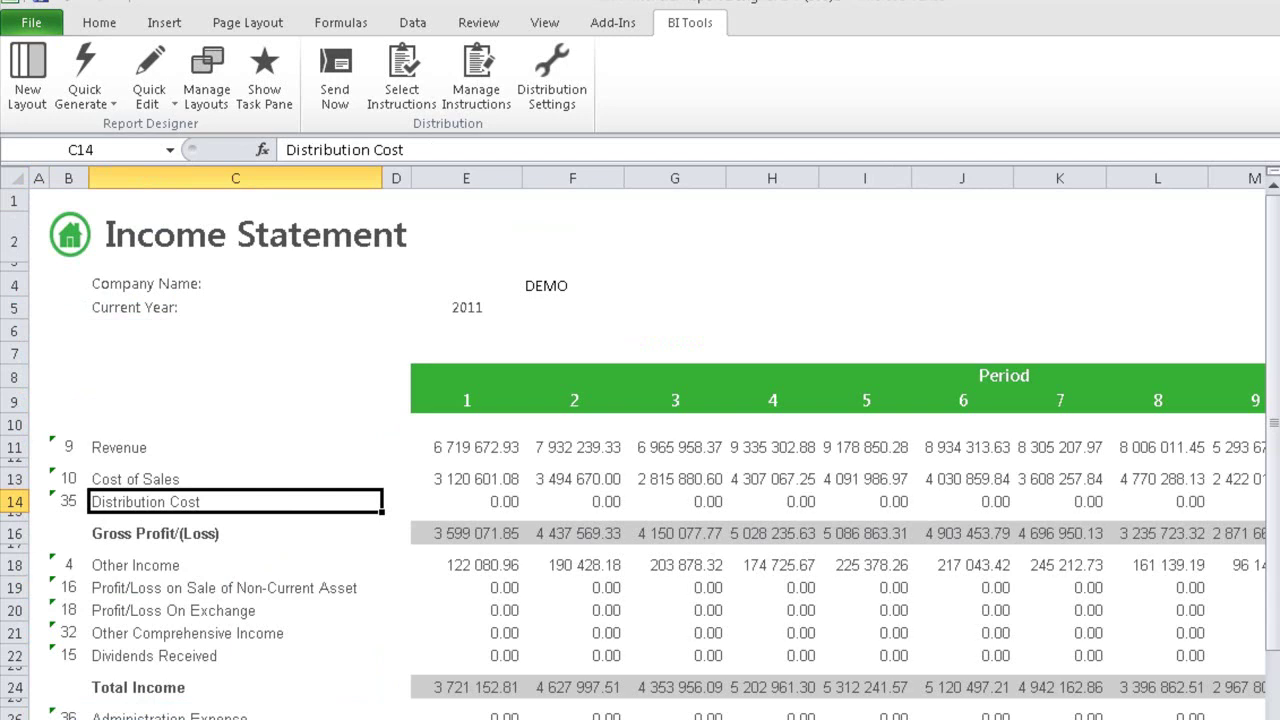